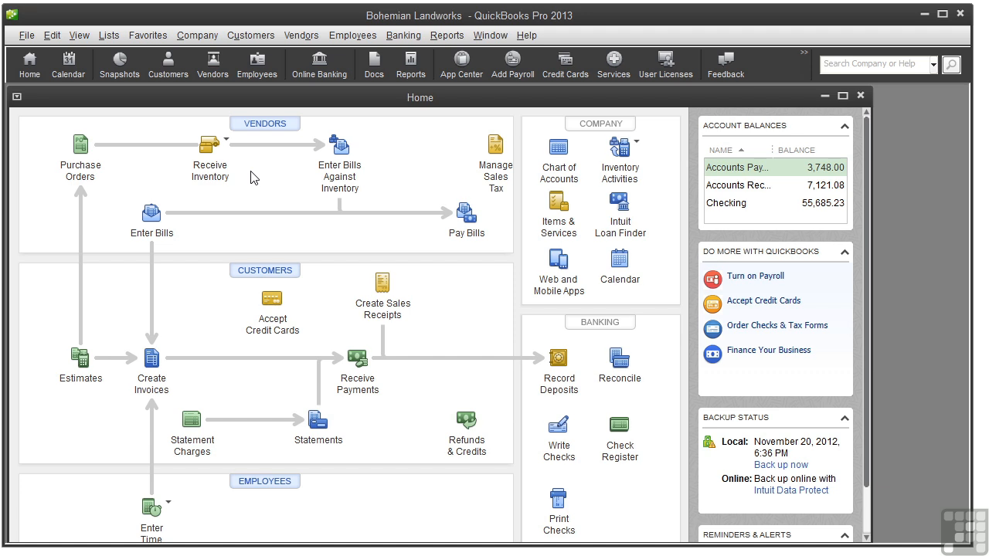
Create a Subtotal-type item in the item list with the name and description both set to Subtotal.
left_click(557, 224)
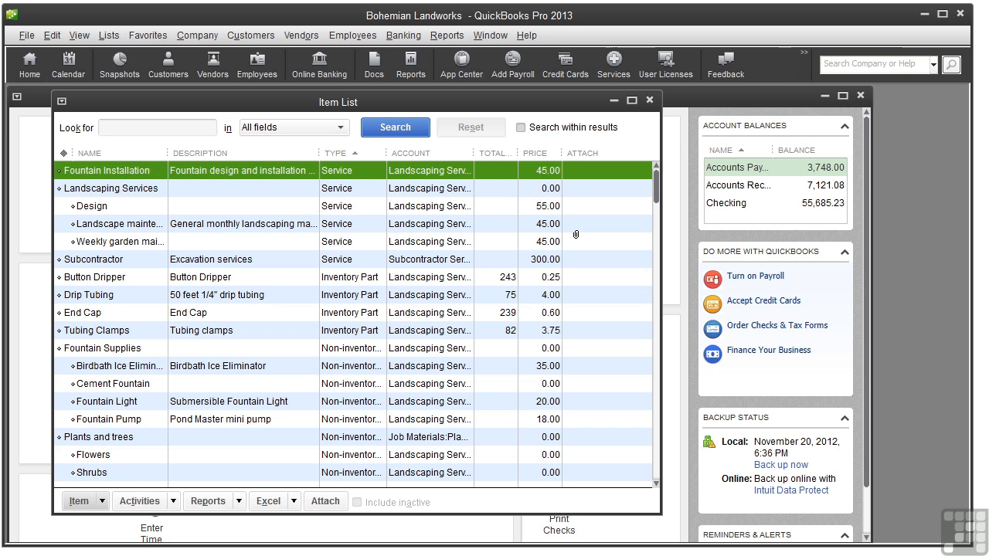
left_click(94, 506)
left_click(88, 243)
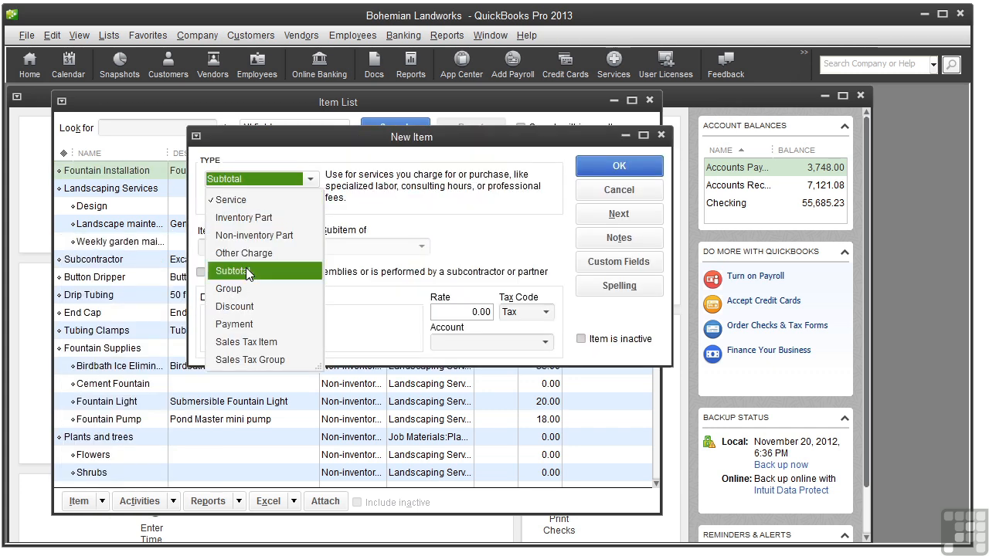
left_click(245, 270)
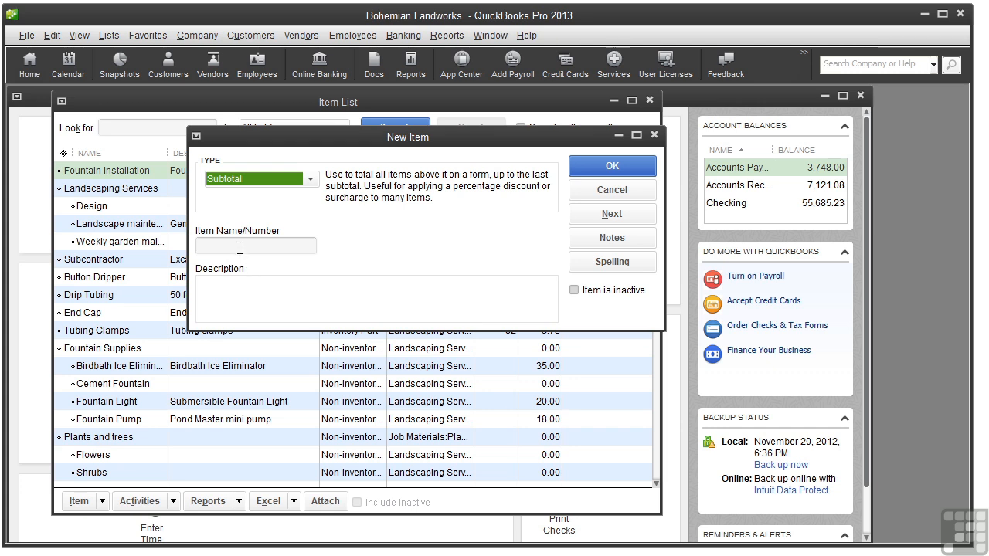
left_click(239, 248)
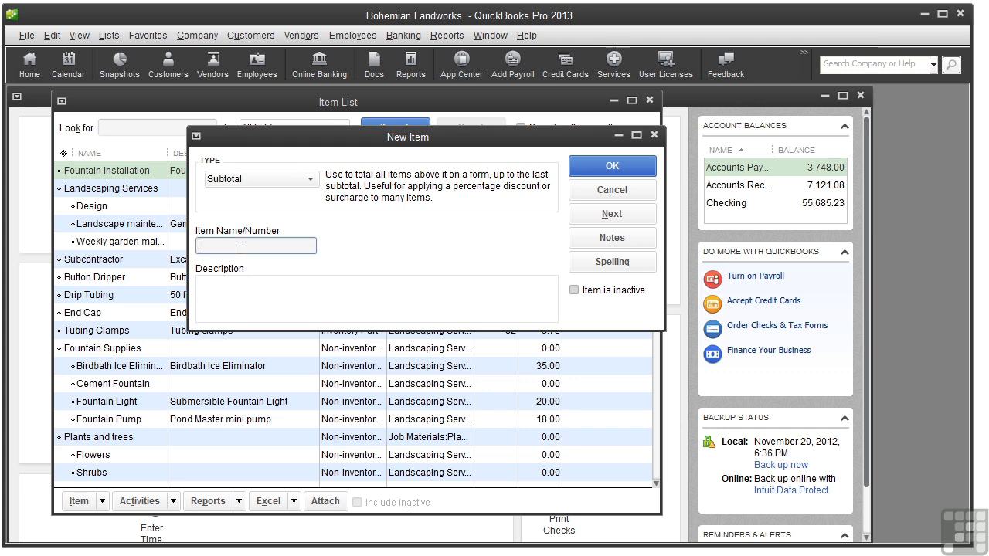
type("Subtotal")
left_click(215, 285)
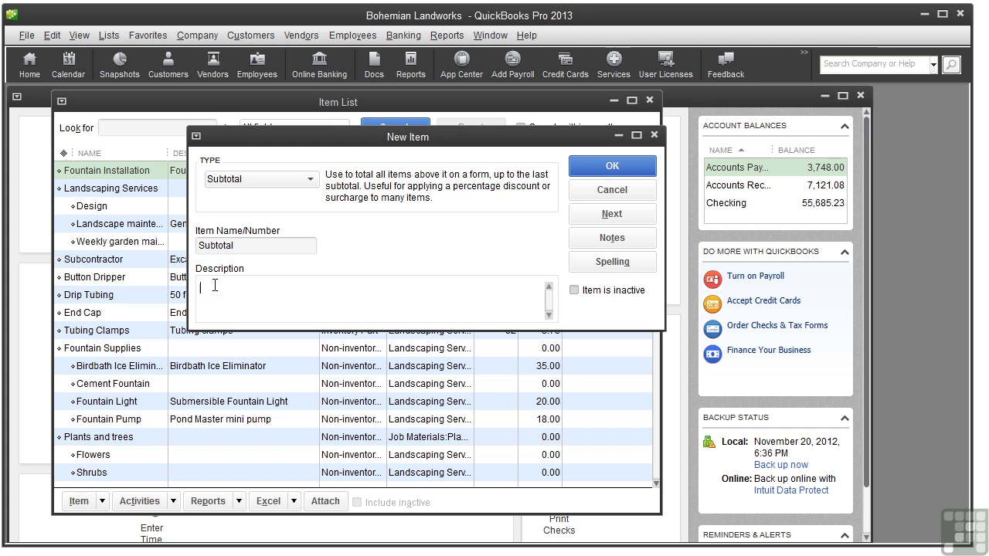
type("Subtotal")
left_click(593, 167)
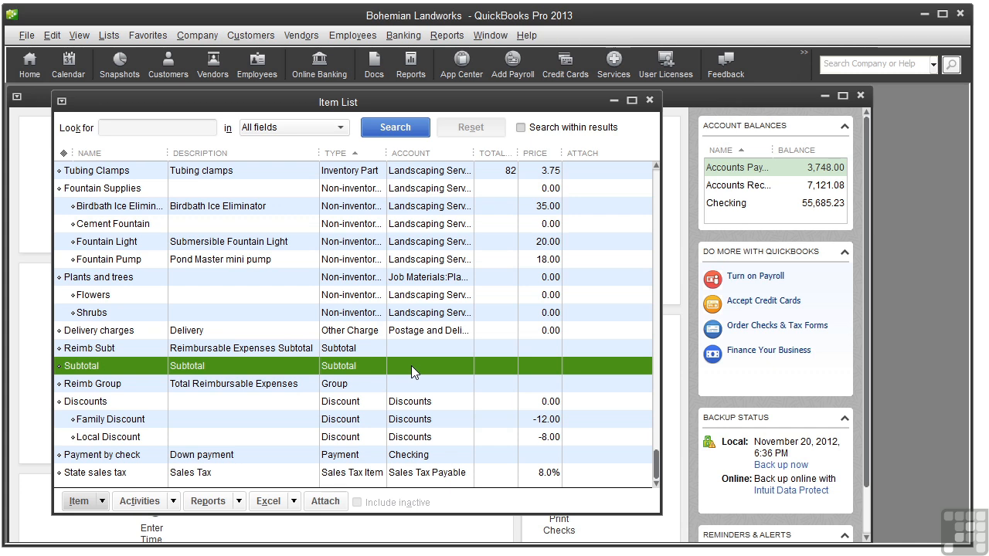
Start a new Discount-type item named 10% Discount and make it a subitem of Discounts.
left_click(102, 501)
left_click(177, 247)
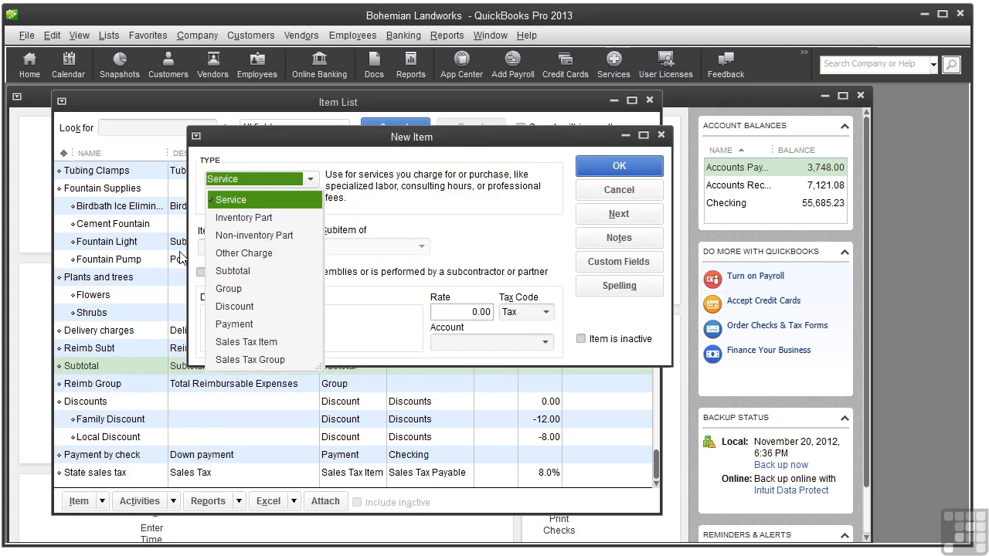
left_click(232, 308)
left_click(232, 307)
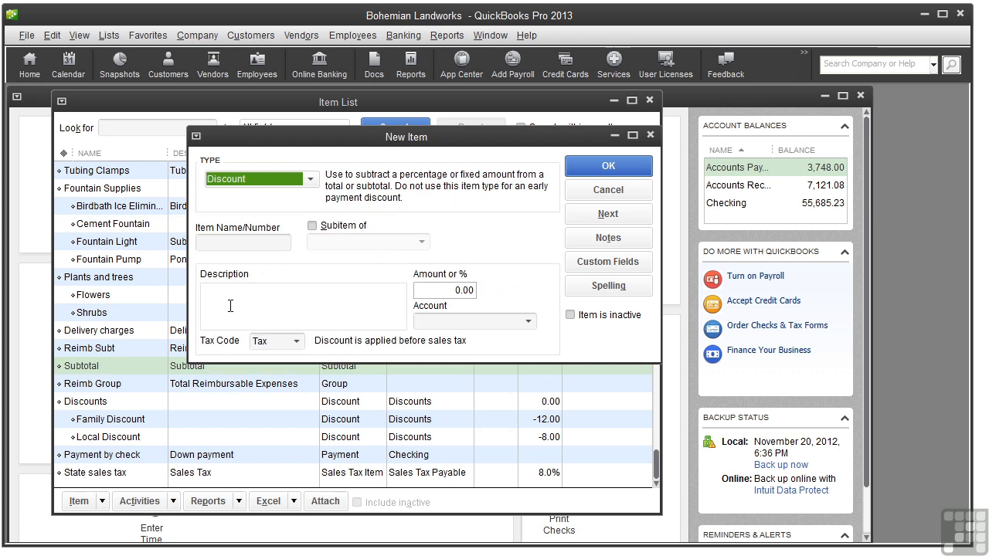
left_click(266, 244)
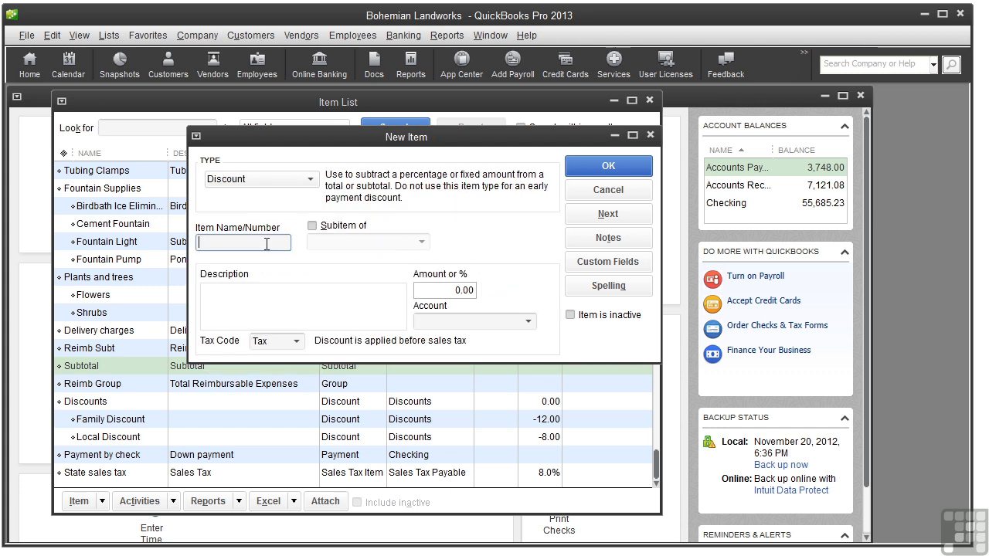
type("10% Discount")
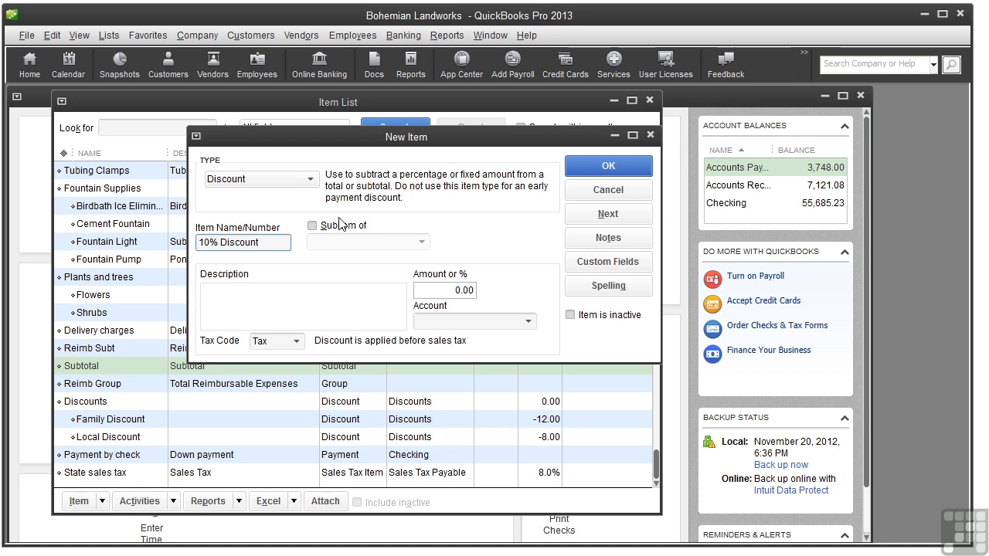
left_click(312, 225)
left_click(421, 242)
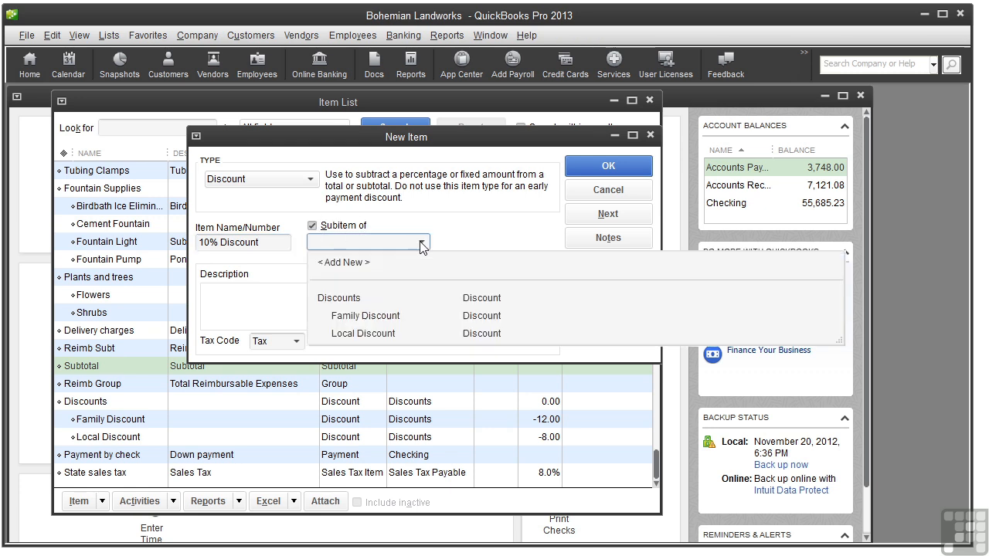
left_click(374, 303)
Describe the discount item as "10% volume purchase discount", with a 10% amount and the Discounts income account.
left_click(211, 296)
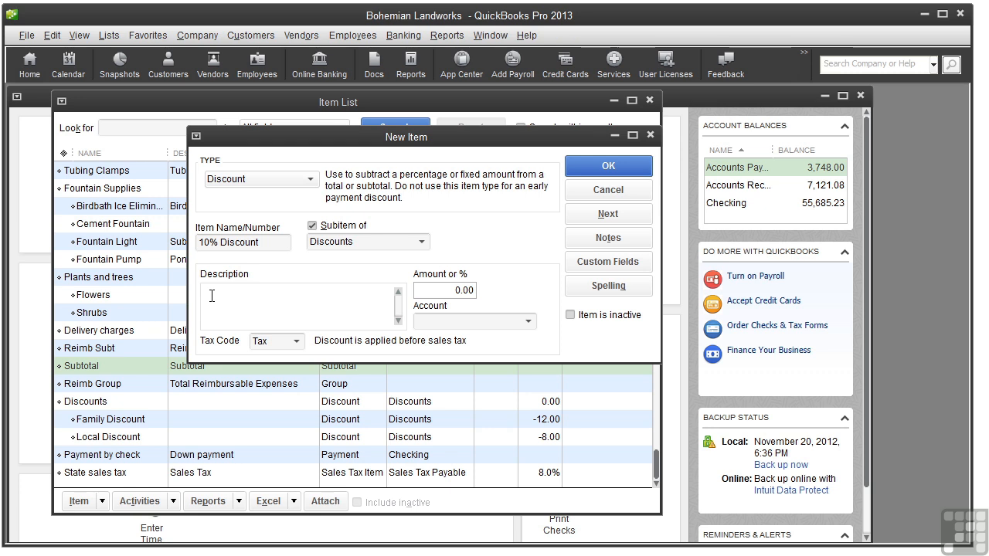
type("10% volume purch")
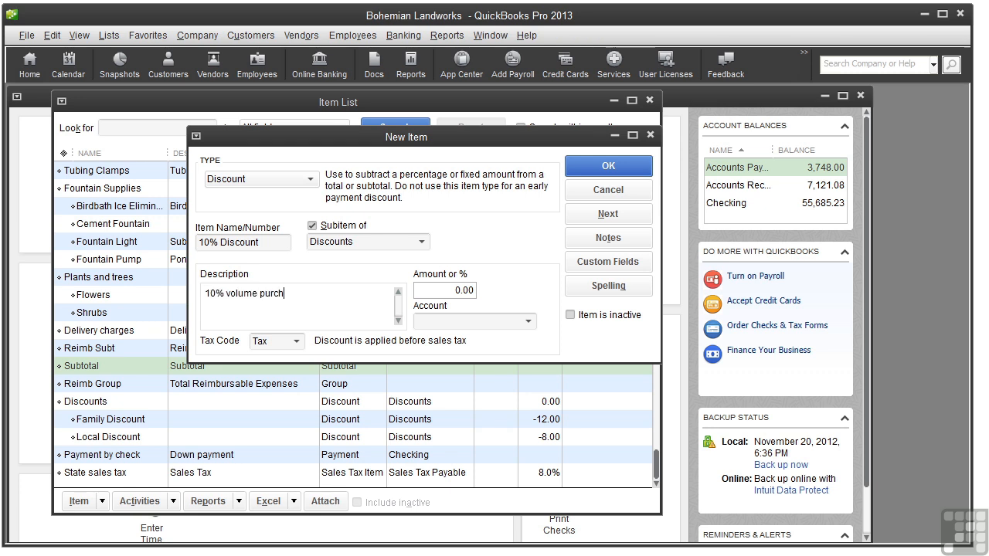
type("ase discount")
left_click(458, 290)
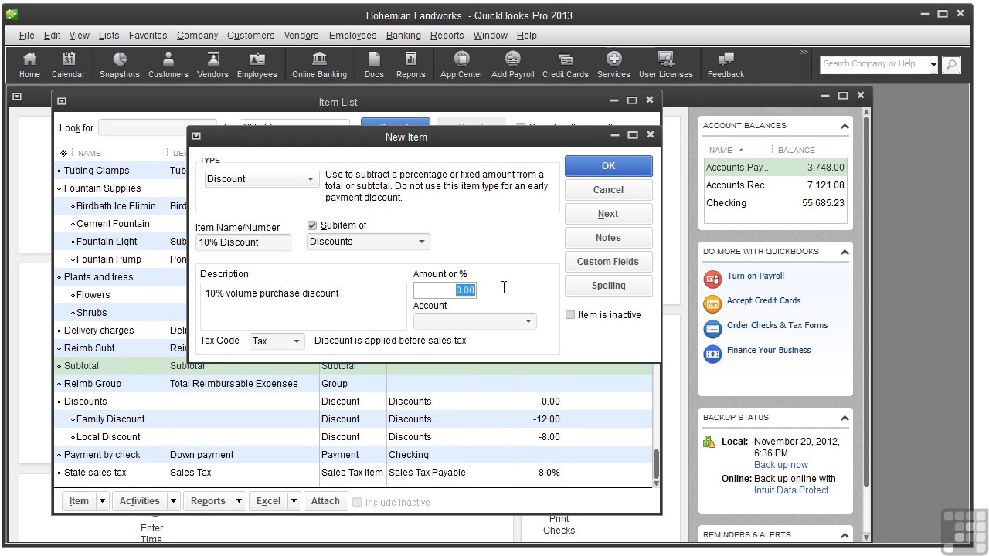
type("10%")
left_click(530, 324)
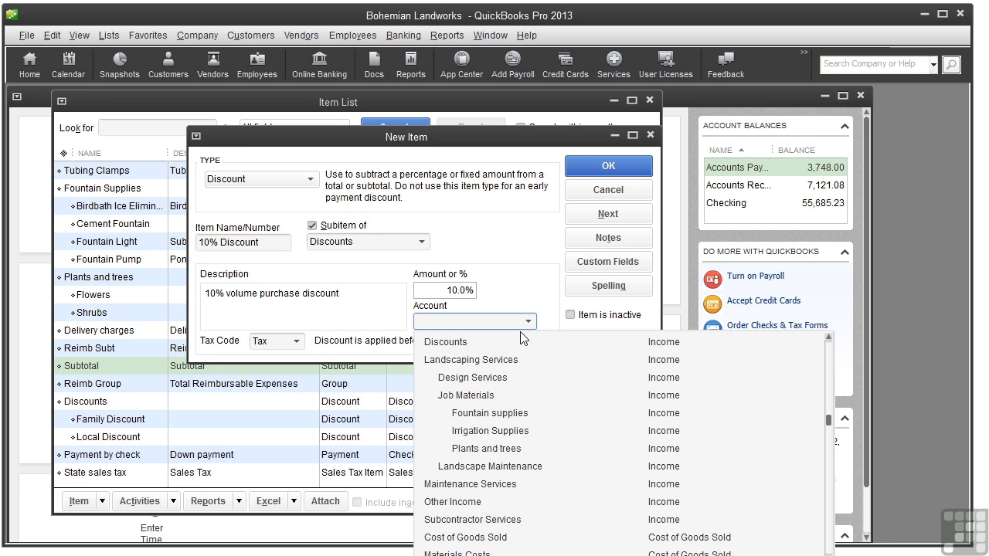
left_click(523, 347)
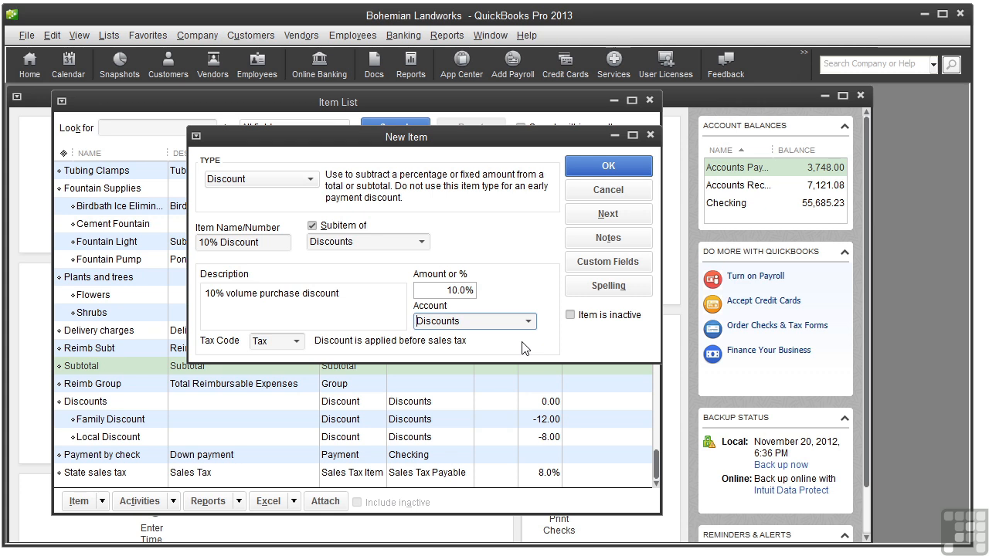
Switch the discount item's tax code to Non, then set it back to Tax.
left_click(287, 339)
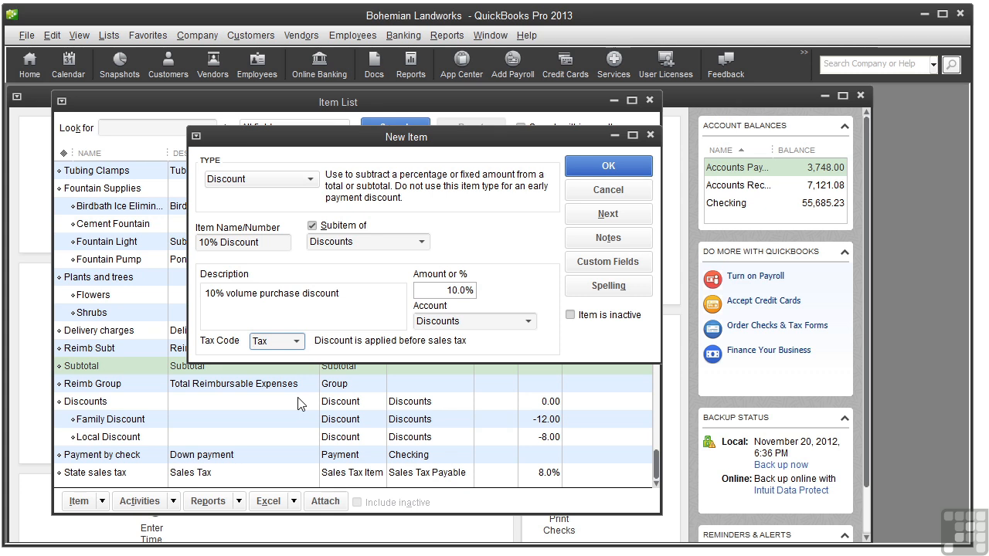
left_click(297, 341)
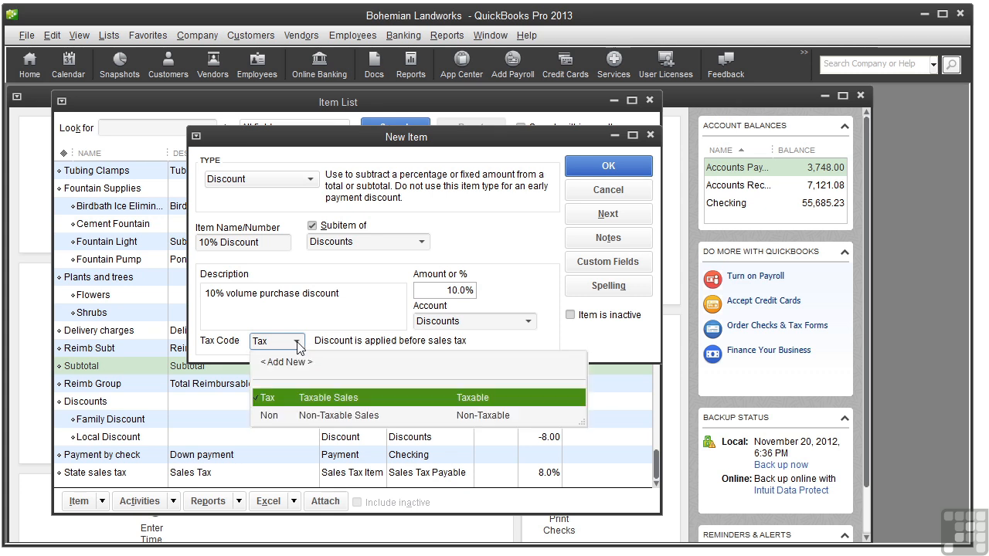
left_click(282, 421)
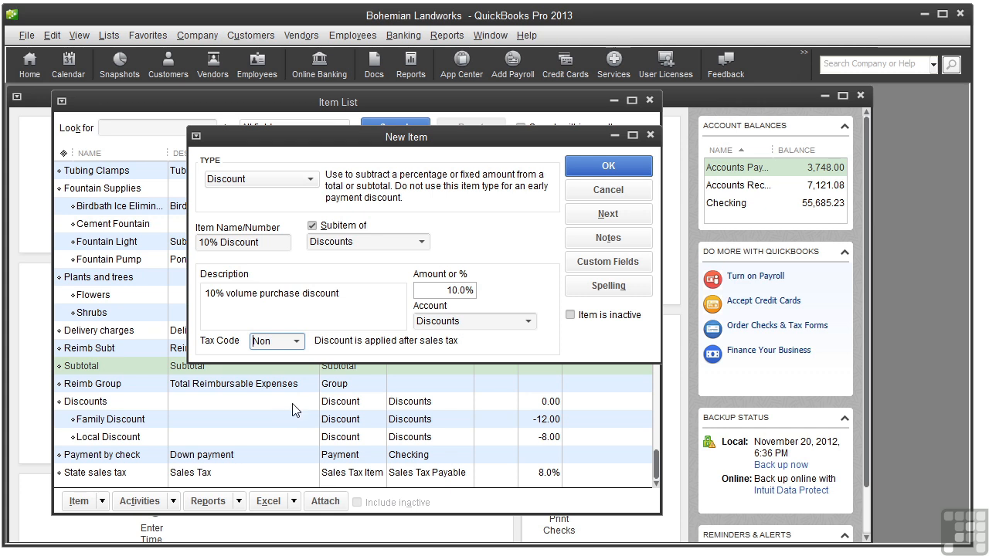
left_click(297, 347)
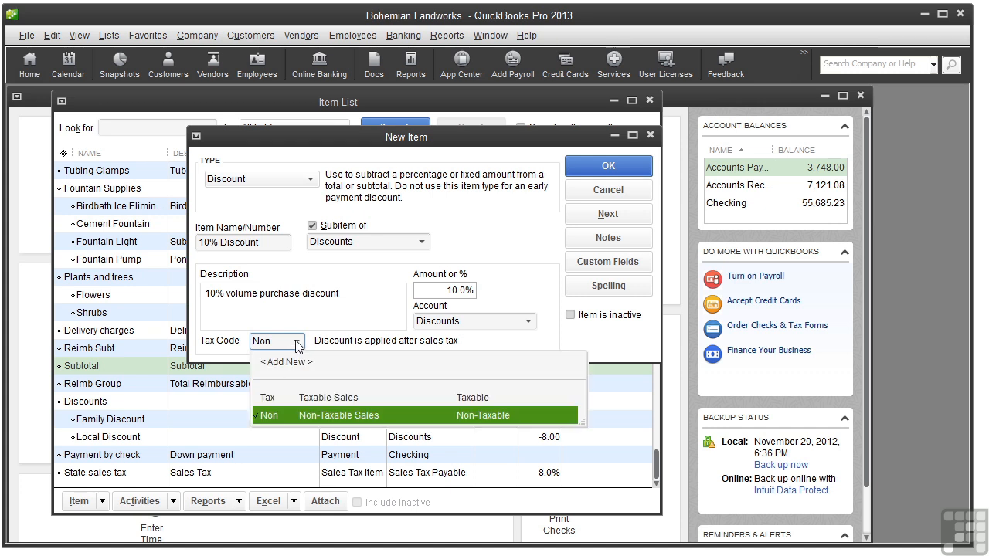
left_click(271, 400)
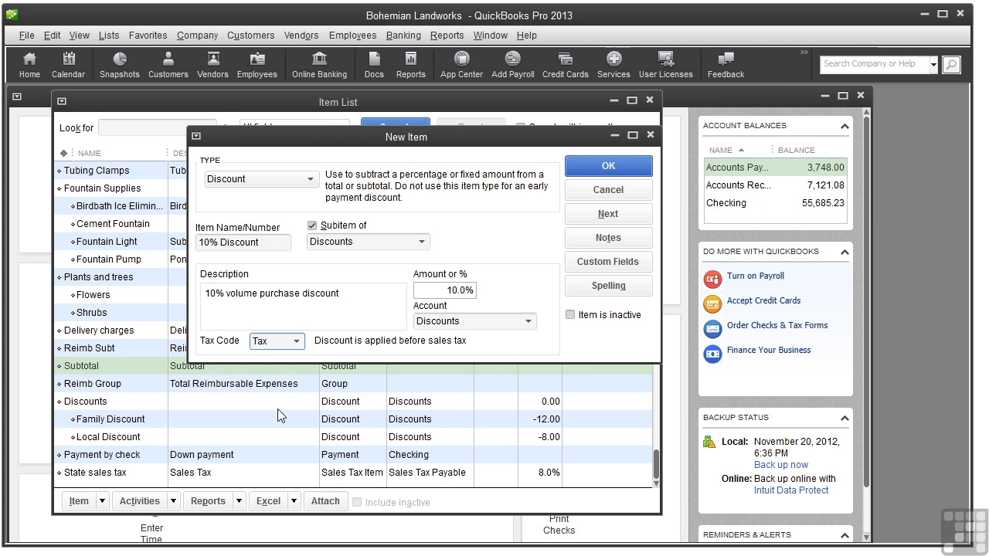
Save the 10% Discount item and close the item list.
left_click(608, 167)
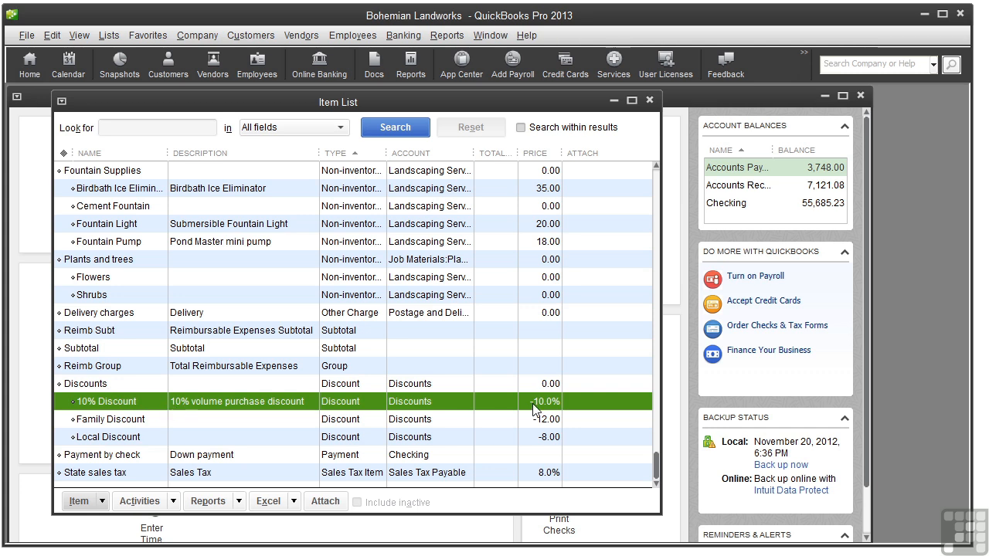
left_click(651, 101)
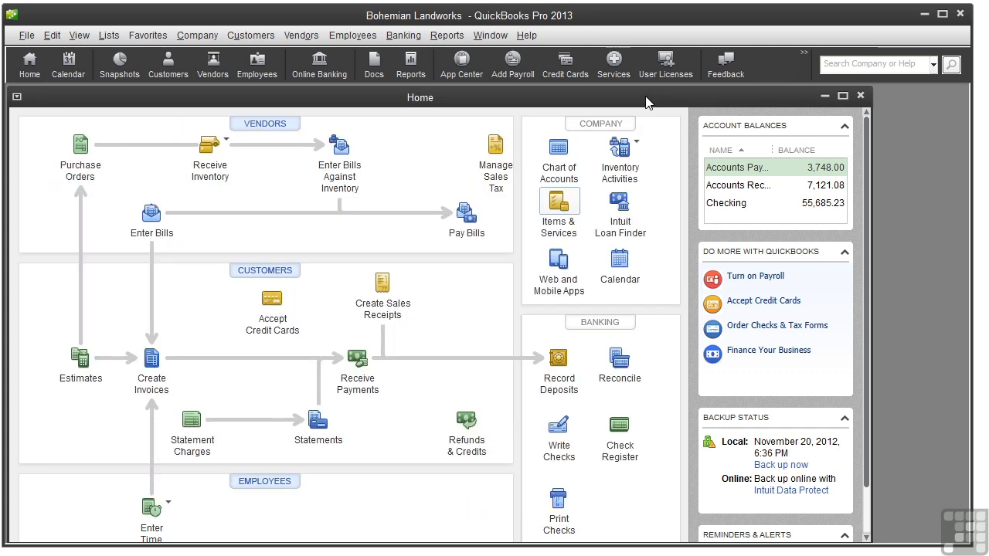
Start a new invoice and enter Birdbath Ice Eliminator with quantity 1 on its first line.
left_click(151, 382)
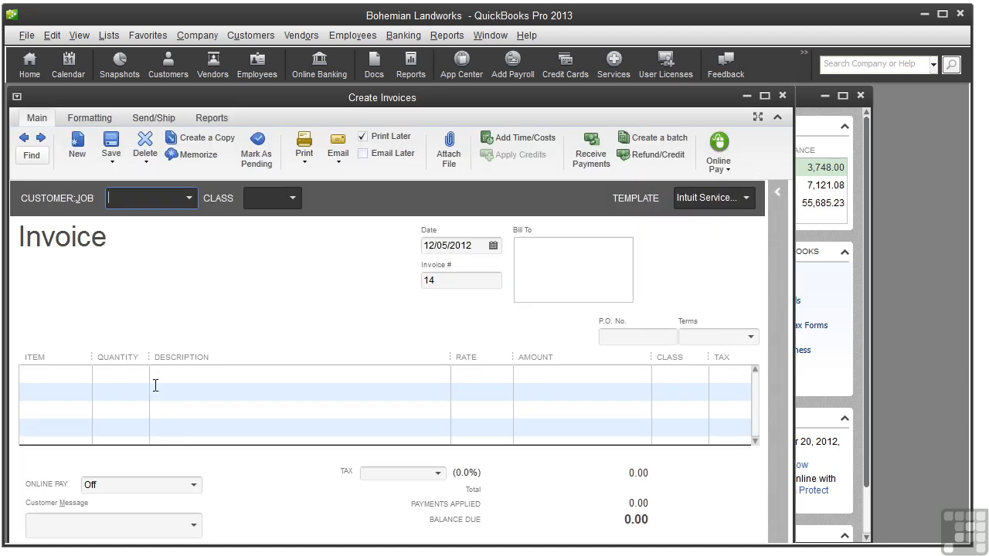
left_click(84, 375)
left_click(84, 375)
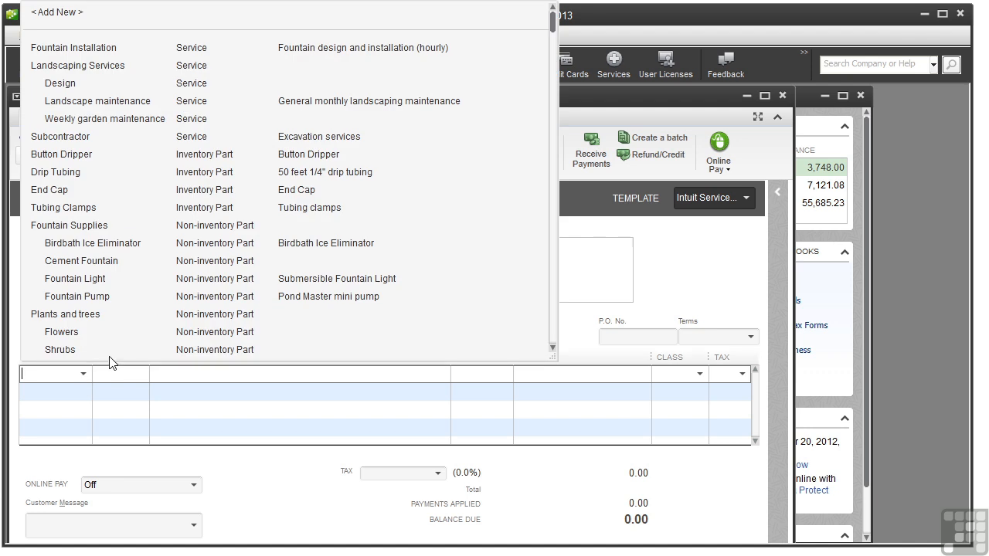
left_click(187, 246)
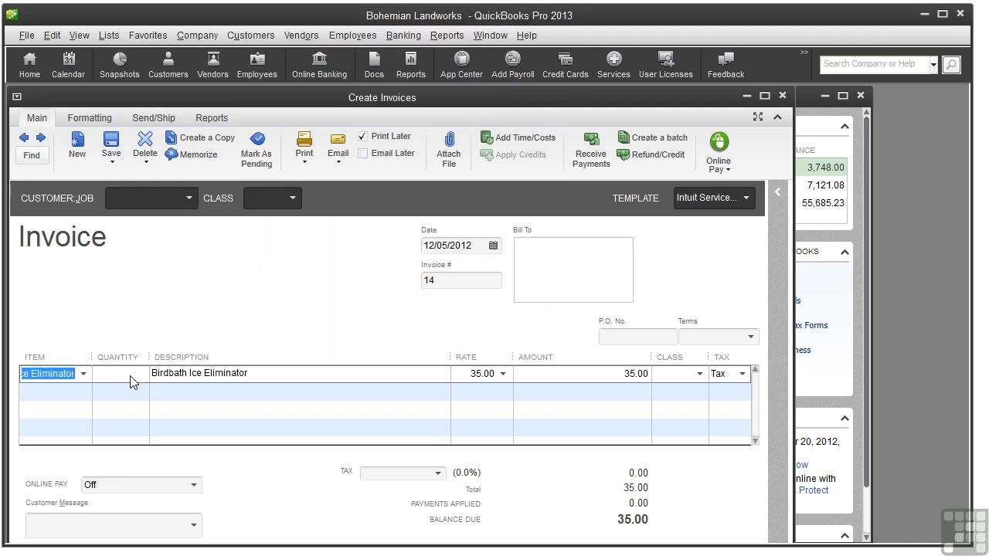
left_click(133, 374)
type("1")
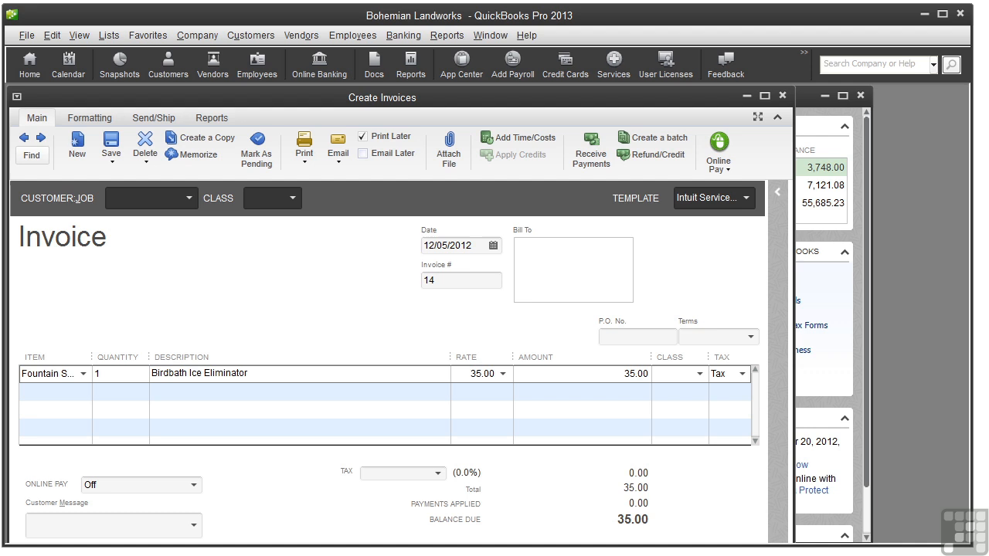
Add Fountain Light with quantity 2 on the invoice's second line.
left_click(86, 391)
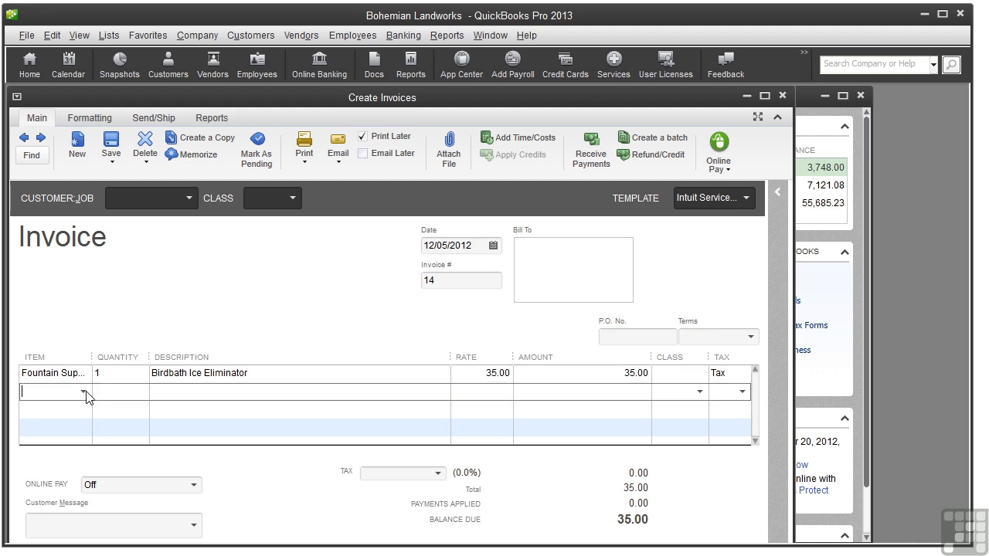
left_click(86, 392)
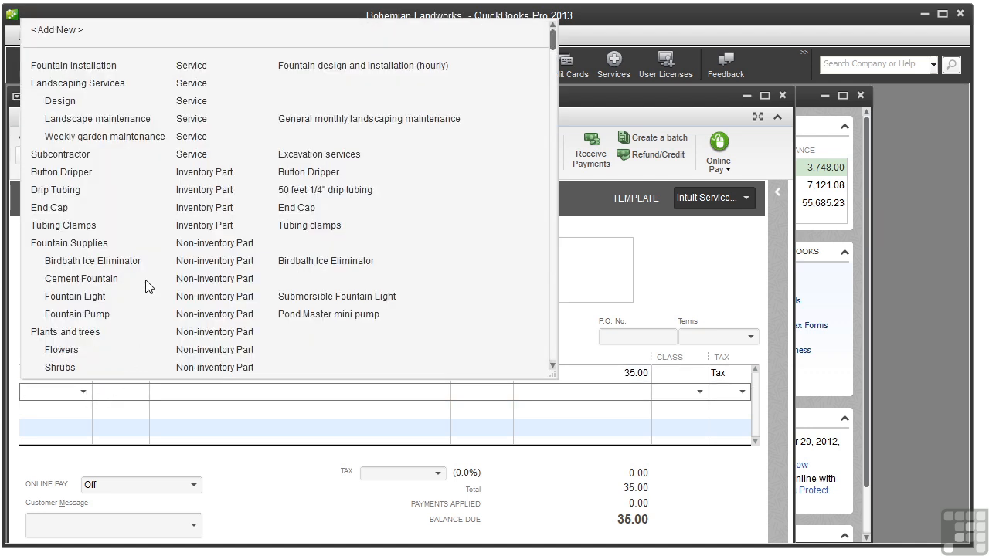
left_click(152, 302)
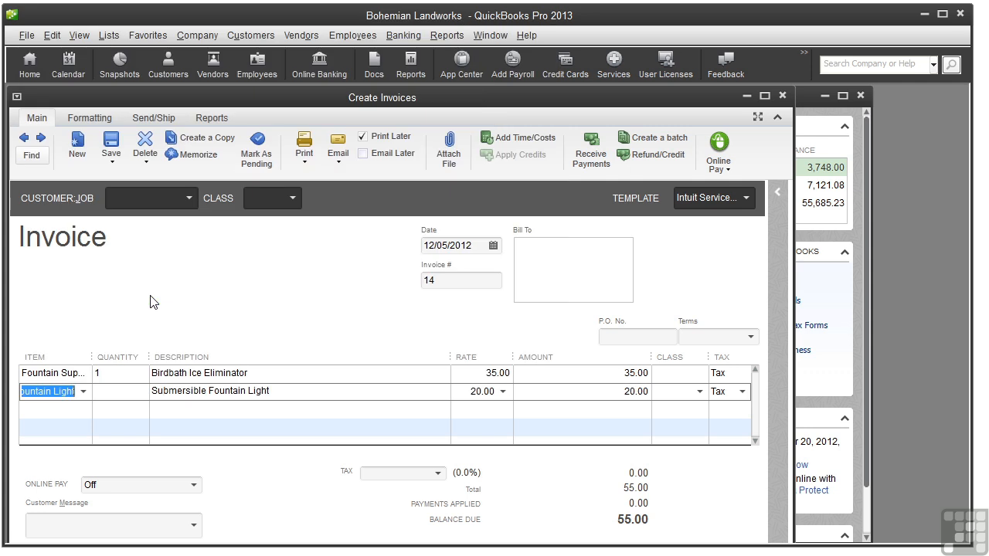
left_click(115, 394)
type("2")
Add the Subtotal item on the invoice's third line, below the two products.
left_click(86, 409)
left_click(82, 411)
scroll(550, 336, "down", 4)
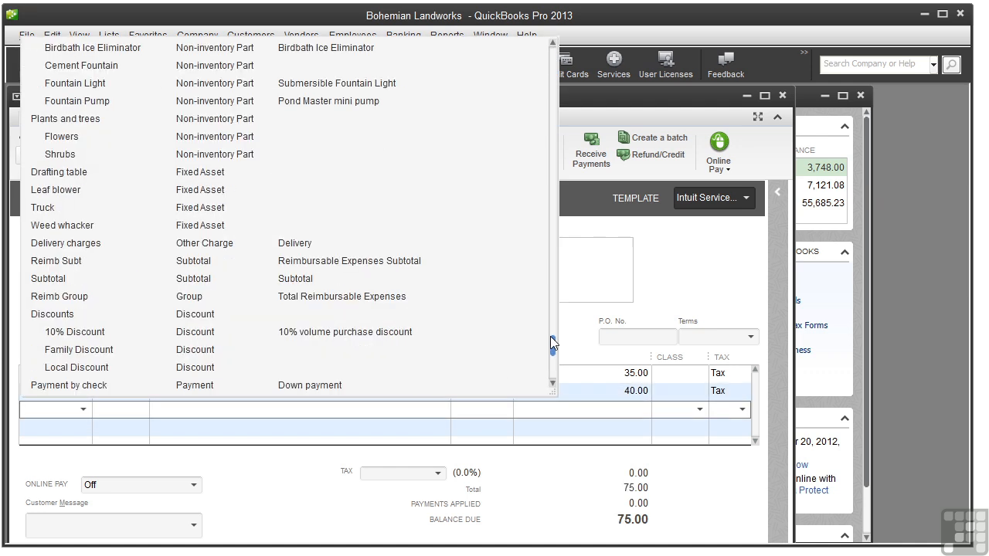
left_click(199, 280)
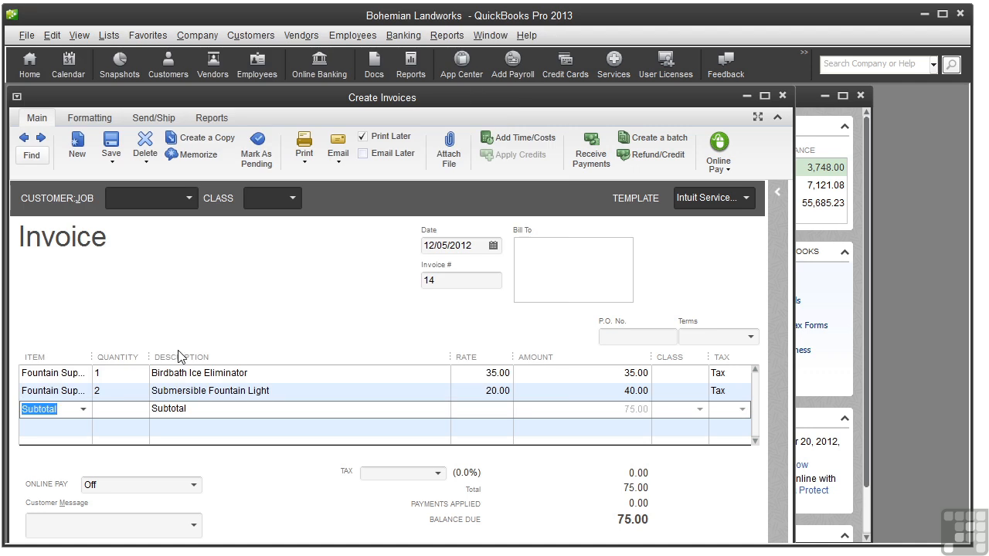
Add the 10% Discount item below the invoice's subtotal, then close the invoice without recording it.
left_click(84, 430)
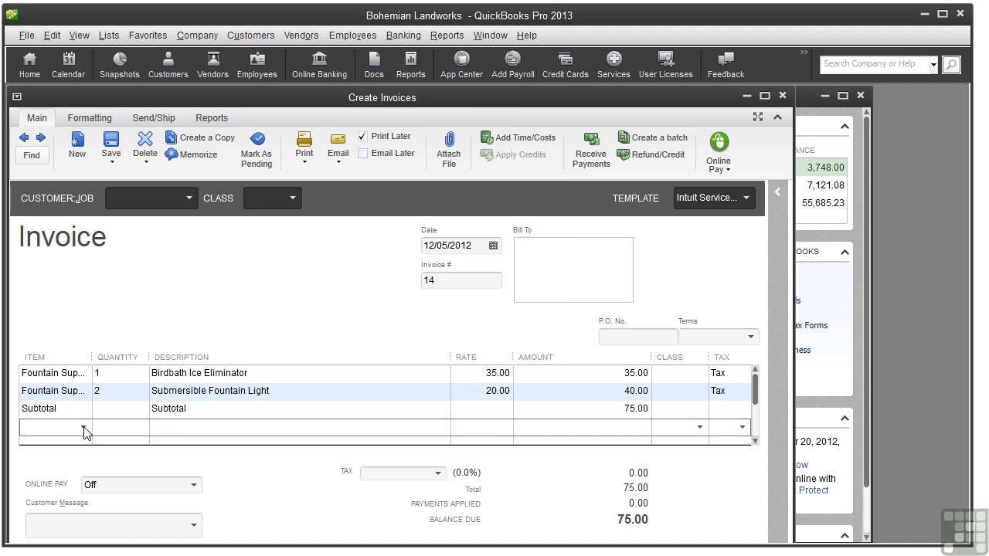
left_click(83, 428)
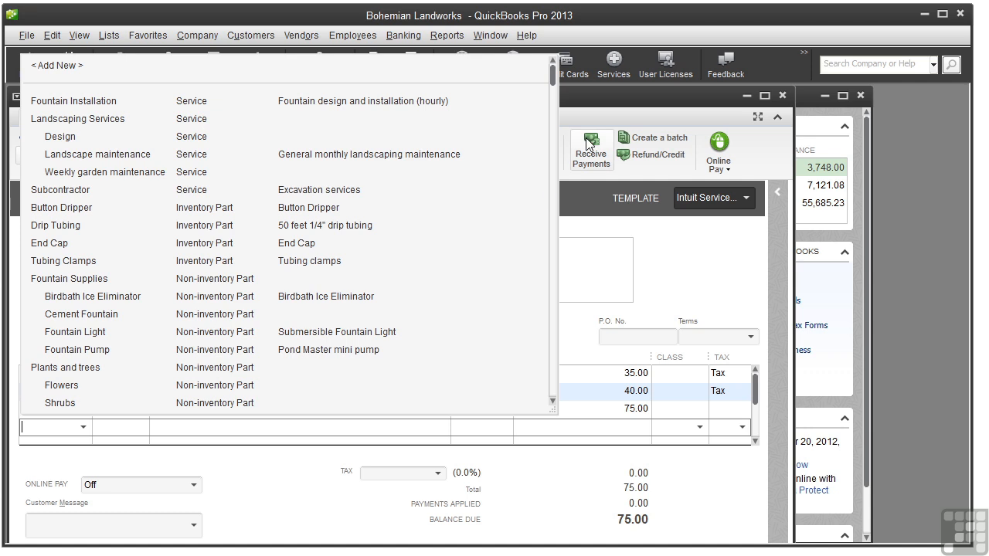
left_click_drag(553, 75, 536, 342)
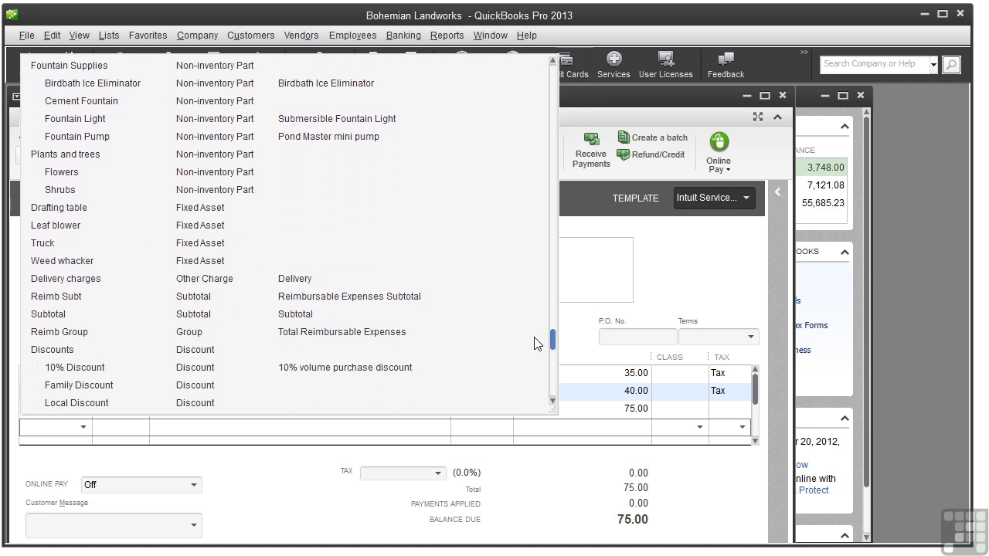
left_click(196, 372)
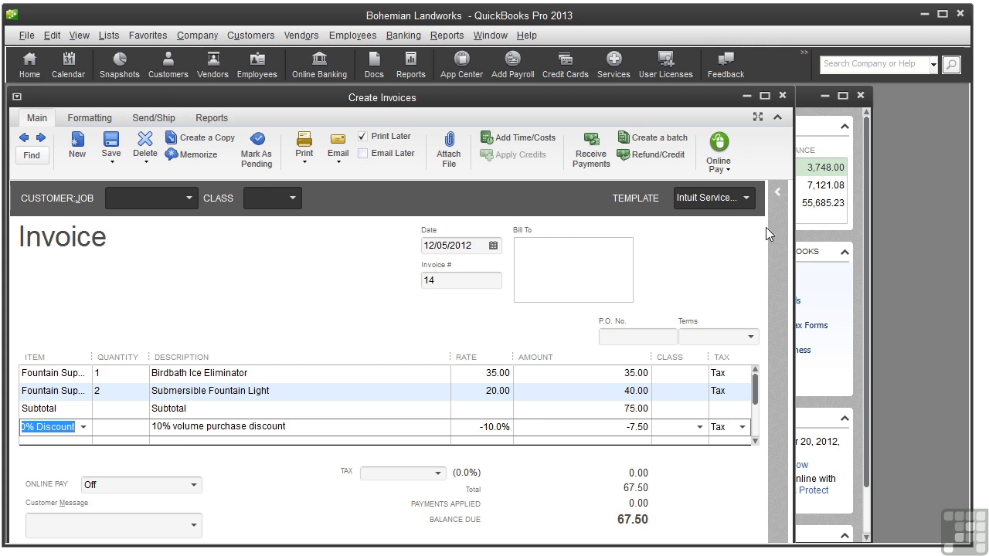
left_click(783, 96)
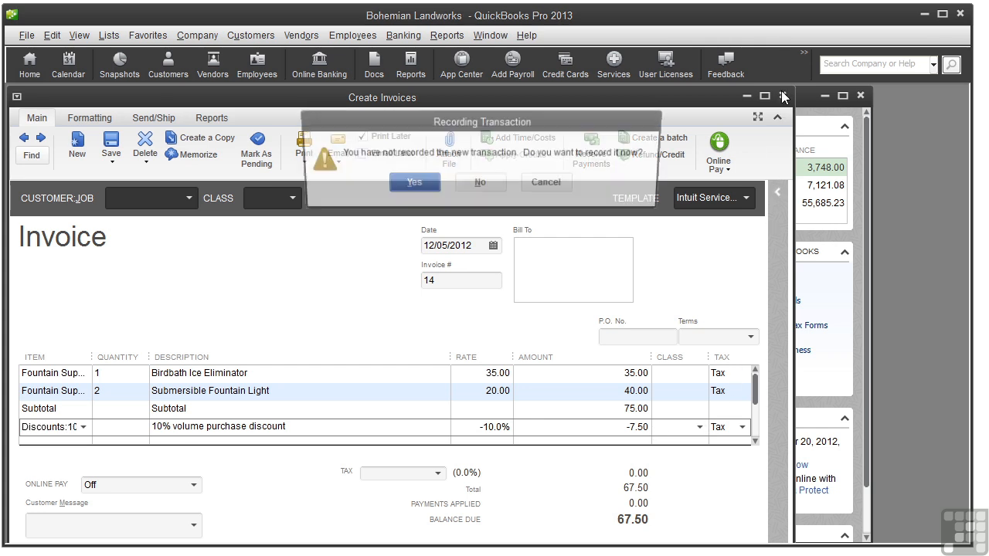
left_click(479, 183)
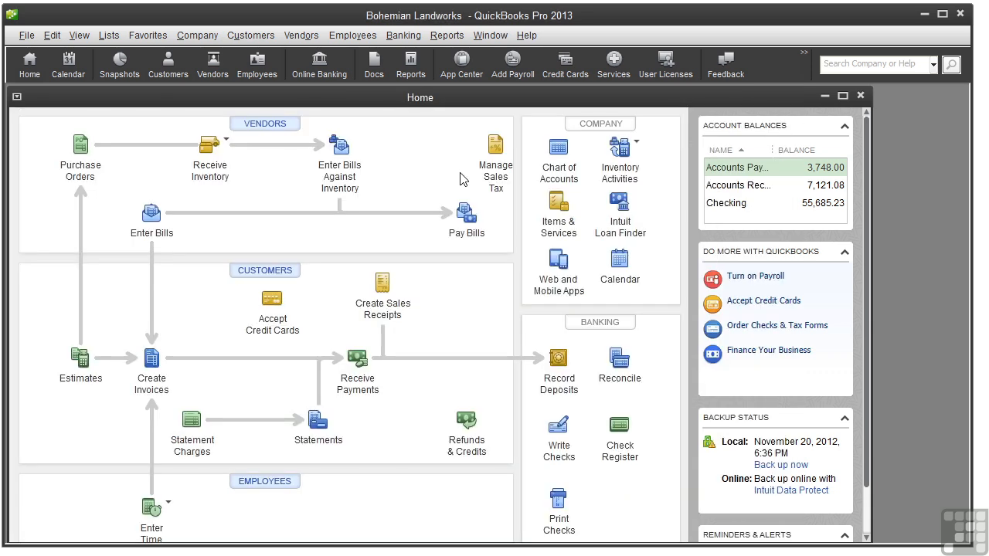